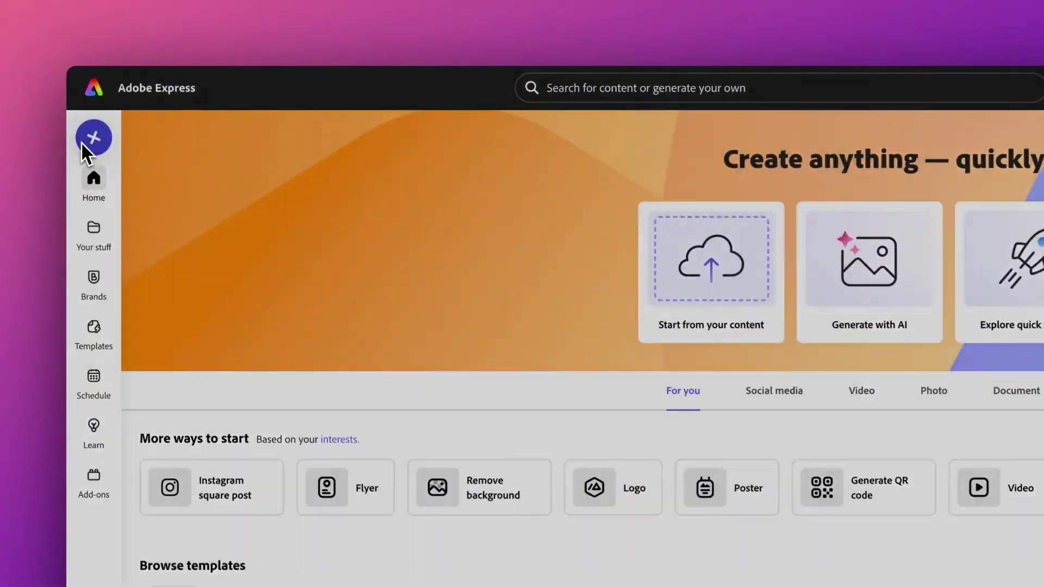
- Start a new Document project and search templates for 'garden flyer'
{"action": "left_click", "coordinate": [85, 140]}
{"action": "left_click", "coordinate": [483, 443]}
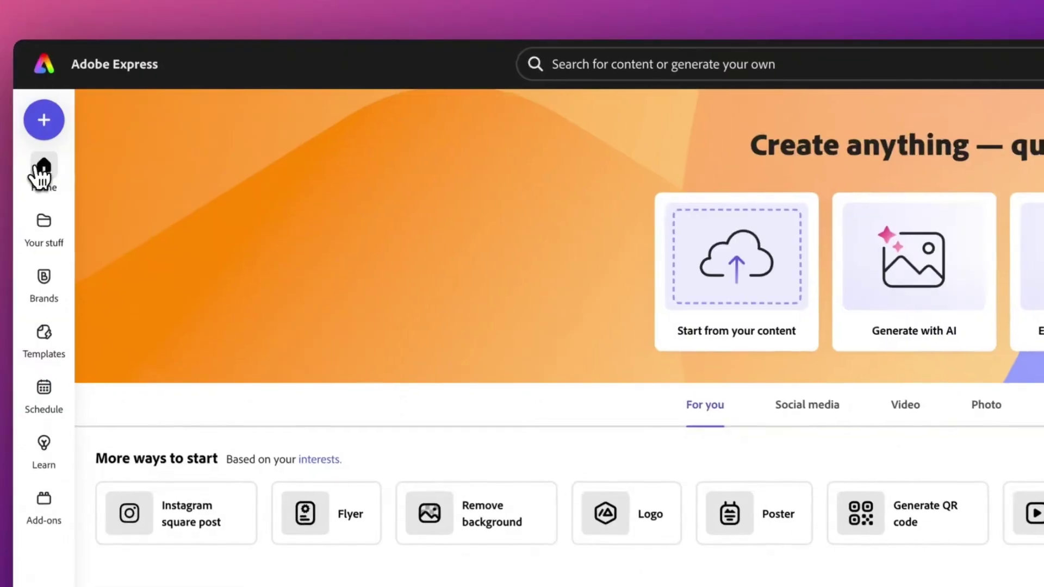
{"action": "left_click", "coordinate": [587, 63]}
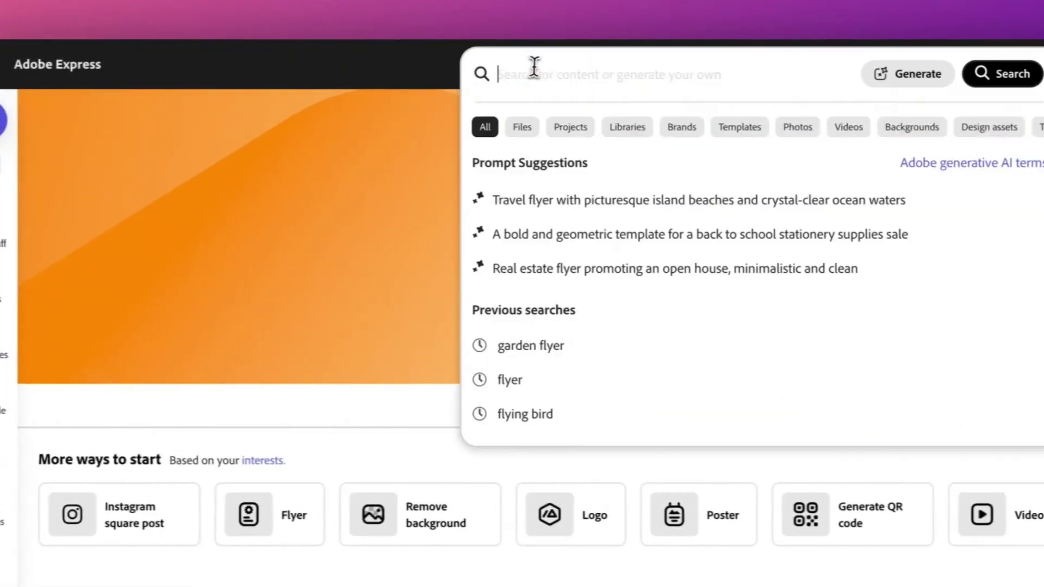
{"action": "type", "text": "garden flyer"}
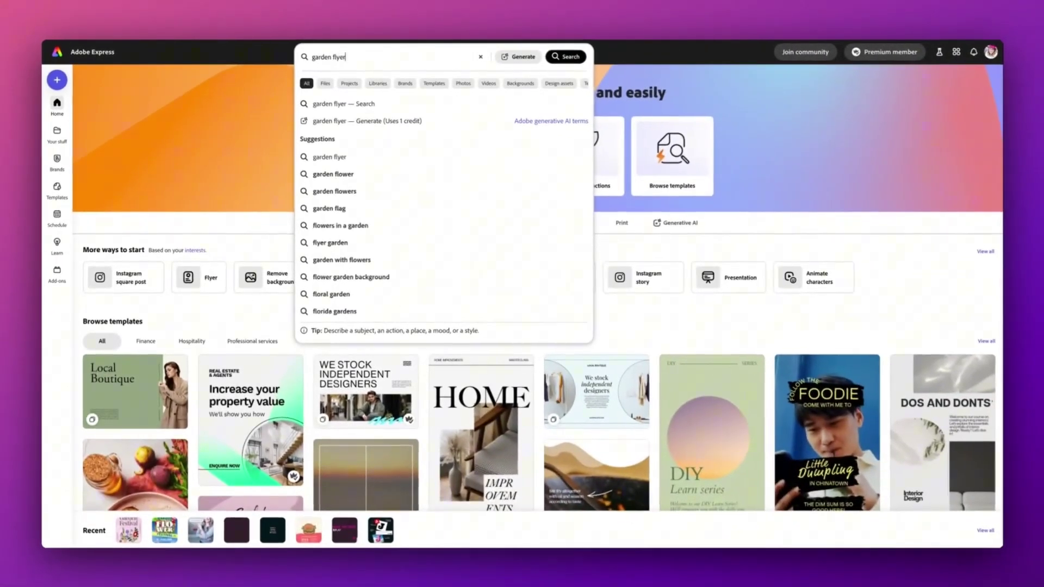
{"action": "key", "text": "Return"}
{"action": "scroll", "coordinate": [726, 158], "scroll_direction": "down", "scroll_amount": 5}
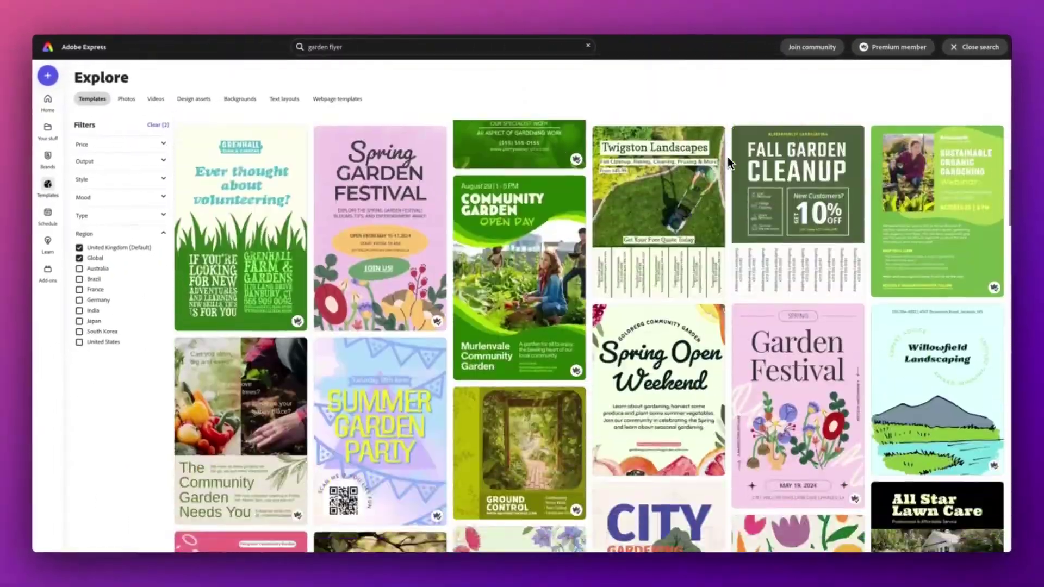
{"action": "scroll", "coordinate": [726, 157], "scroll_direction": "down", "scroll_amount": 5}
{"action": "scroll", "coordinate": [725, 157], "scroll_direction": "down", "scroll_amount": 5}
{"action": "scroll", "coordinate": [726, 157], "scroll_direction": "down", "scroll_amount": 5}
{"action": "scroll", "coordinate": [587, 327], "scroll_direction": "down", "scroll_amount": 5}
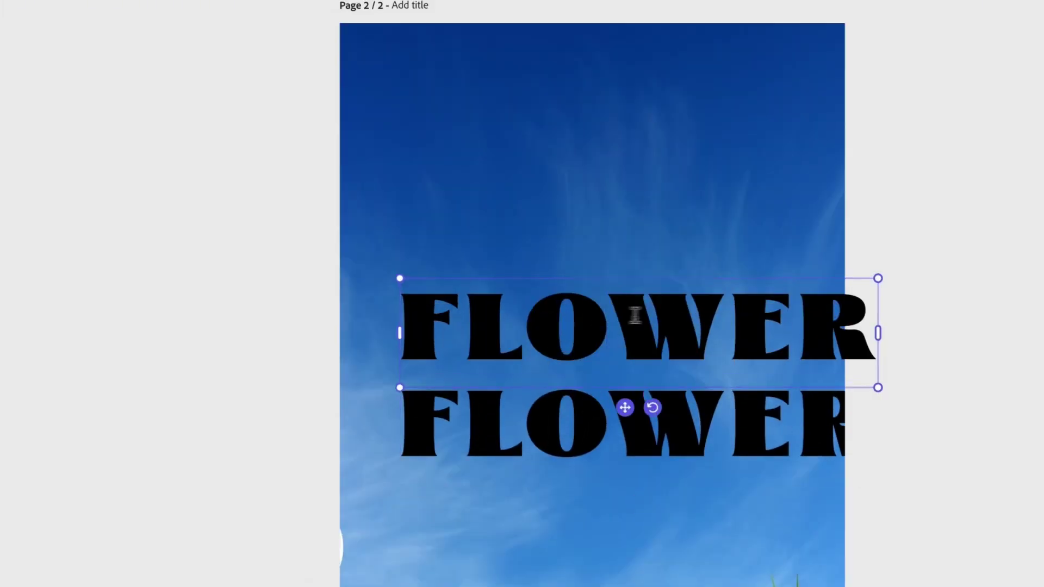
- Select the 'WER' letters in the top title line and bring up the leaves image's options
{"action": "left_click_drag", "start_coordinate": [634, 316], "coordinate": [873, 327]}
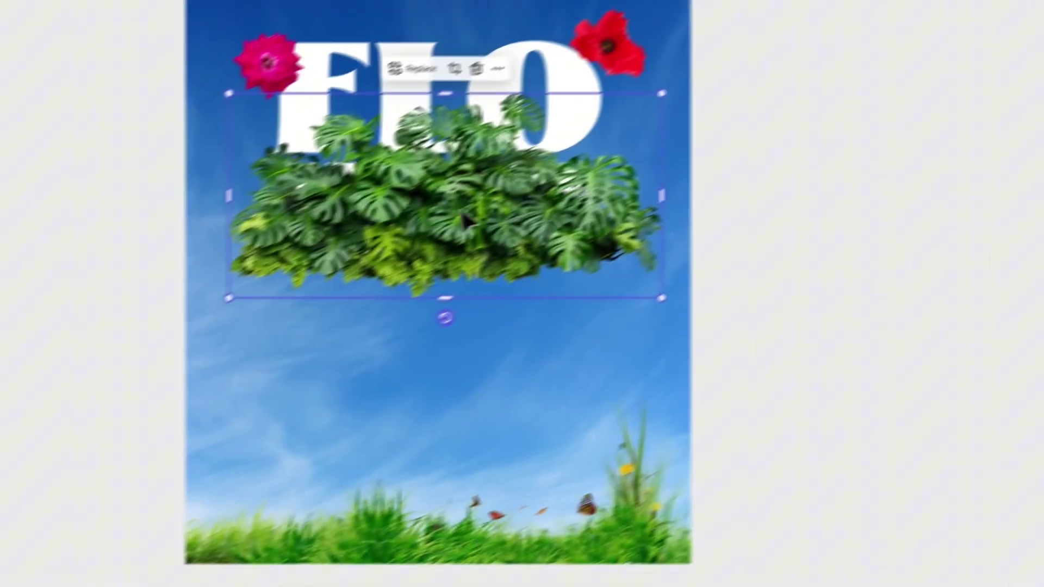
{"action": "right_click", "coordinate": [512, 186]}
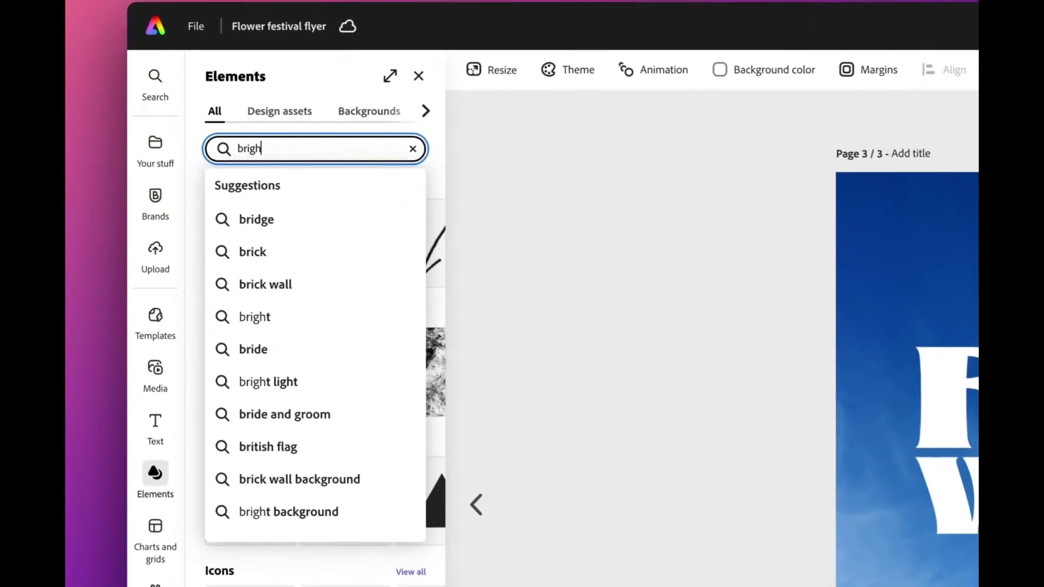
{"action": "type", "text": " flowers"}
- Search Elements for 'bright flowers' and filter the results to design assets
{"action": "key", "text": "Return"}
{"action": "left_click", "coordinate": [395, 186]}
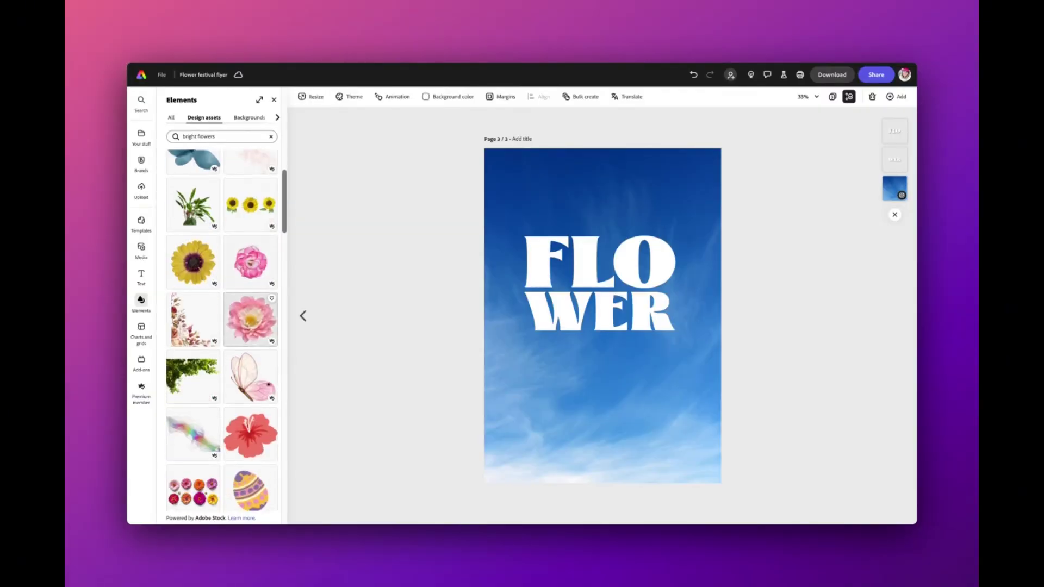
{"action": "scroll", "coordinate": [255, 320], "scroll_direction": "down", "scroll_amount": 1}
{"action": "scroll", "coordinate": [253, 330], "scroll_direction": "down", "scroll_amount": 4}
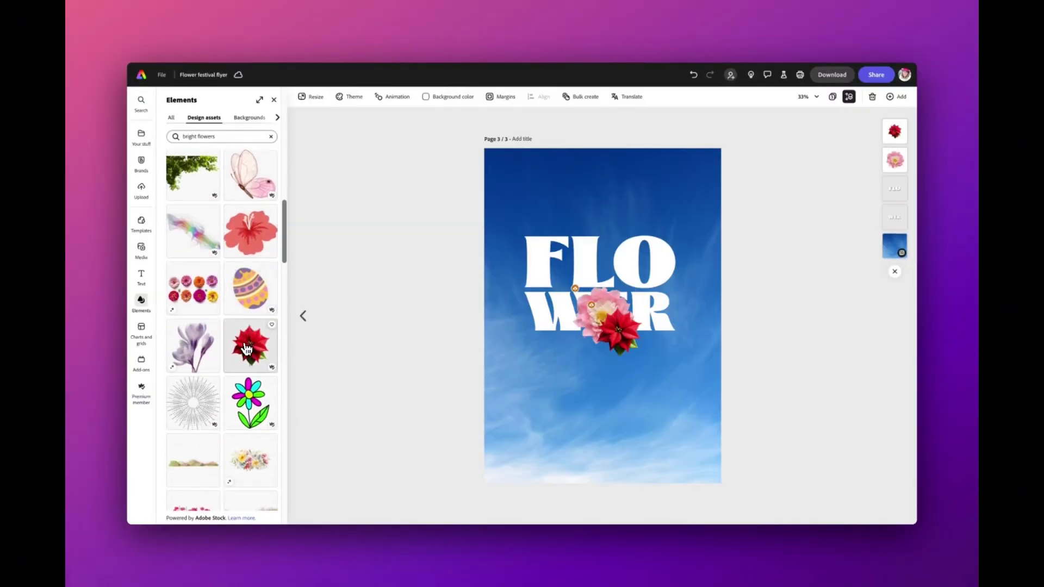
{"action": "scroll", "coordinate": [241, 307], "scroll_direction": "down", "scroll_amount": 5}
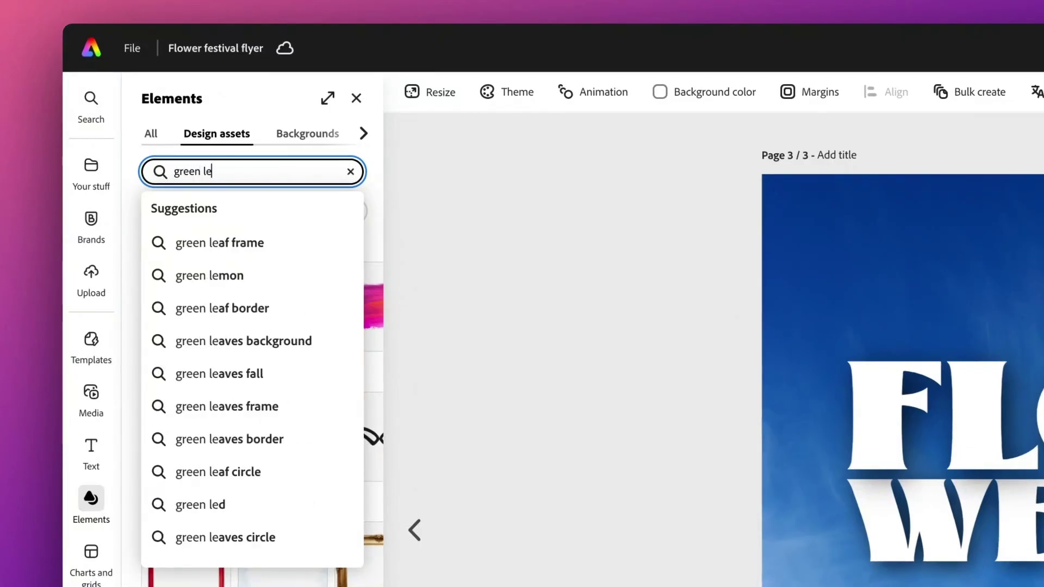
{"action": "scroll", "coordinate": [286, 331], "scroll_direction": "down", "scroll_amount": 4}
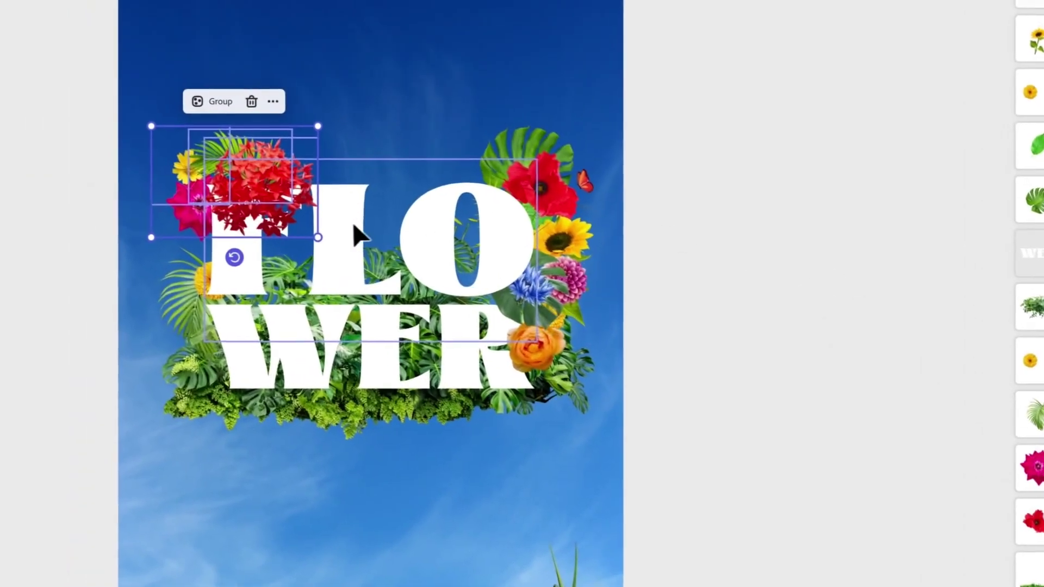
- Bring the FLOWER title in front of the red flower
{"action": "left_click", "coordinate": [359, 235]}
{"action": "right_click", "coordinate": [416, 224]}
{"action": "left_click", "coordinate": [469, 378]}
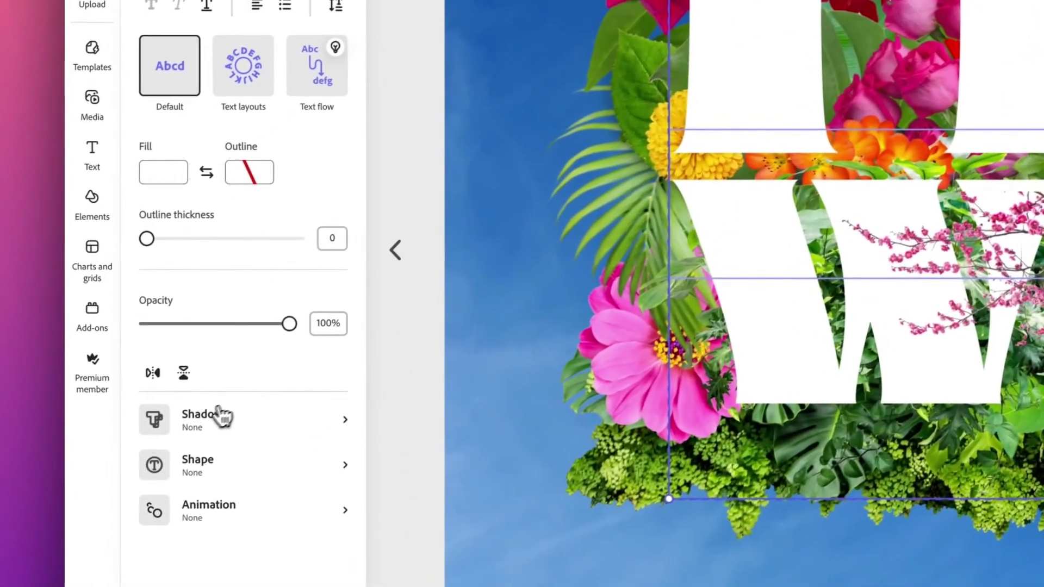
- Give the title a softer custom drop shadow with an adjusted angle
{"action": "left_click", "coordinate": [220, 417]}
{"action": "left_click", "coordinate": [248, 167]}
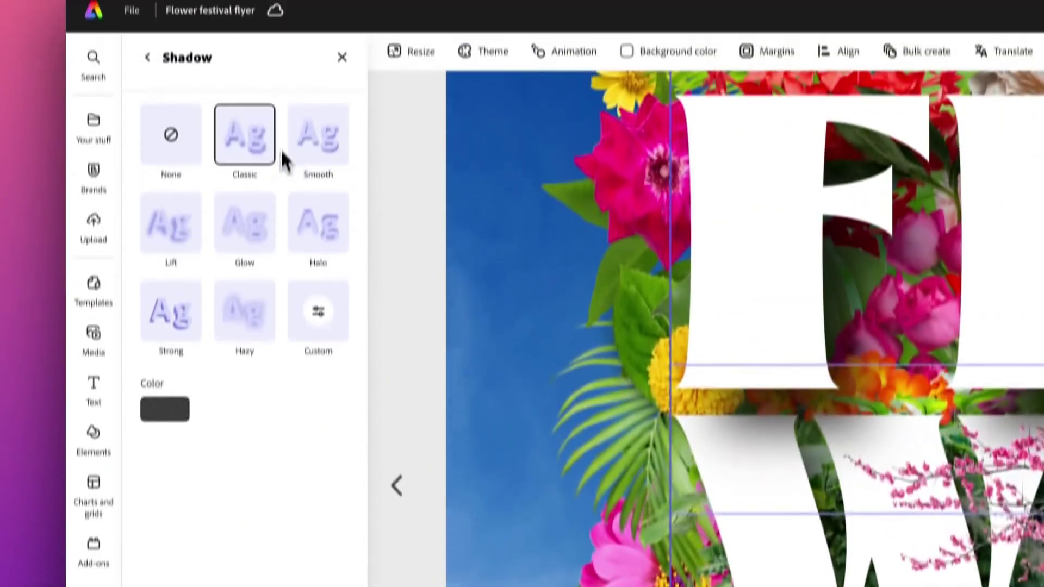
{"action": "left_click", "coordinate": [302, 173]}
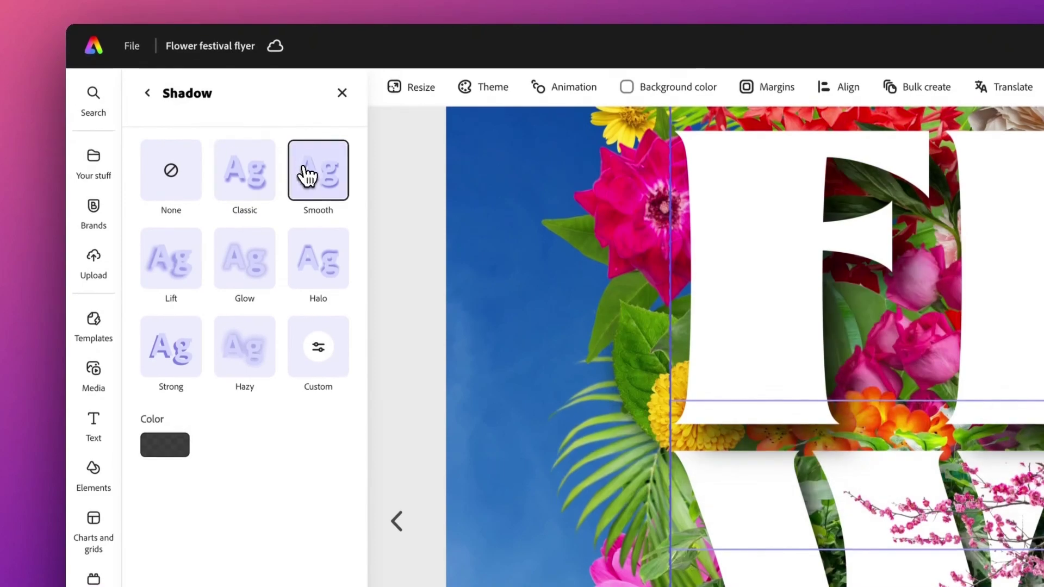
{"action": "left_click", "coordinate": [319, 350]}
{"action": "mouse_move", "coordinate": [280, 319]}
{"action": "left_mouse_down"}
{"action": "mouse_move", "coordinate": [243, 321]}
{"action": "mouse_move", "coordinate": [293, 320]}
{"action": "mouse_move", "coordinate": [283, 319]}
{"action": "left_mouse_up"}
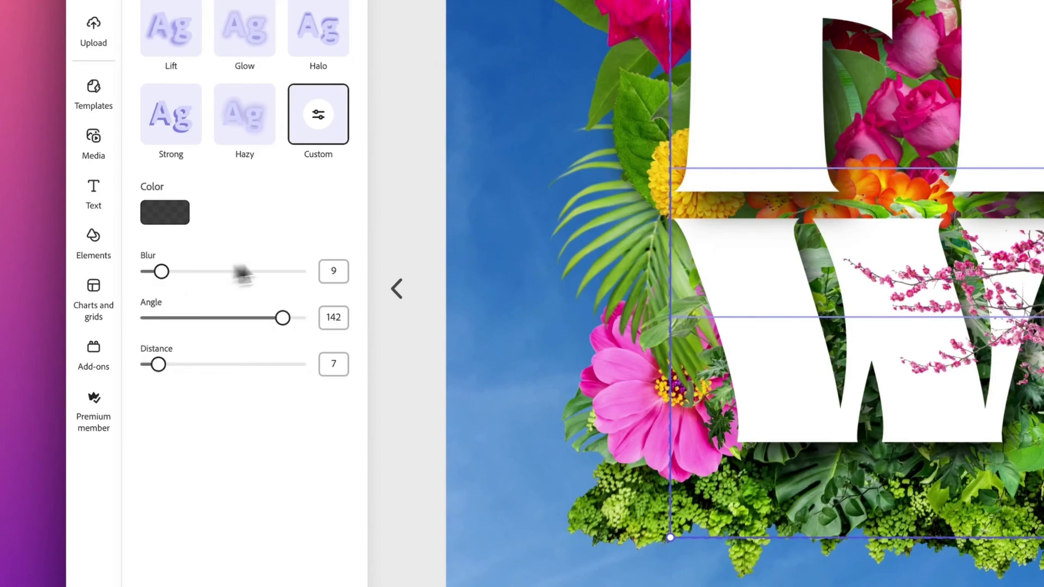
{"action": "left_click", "coordinate": [440, 226]}
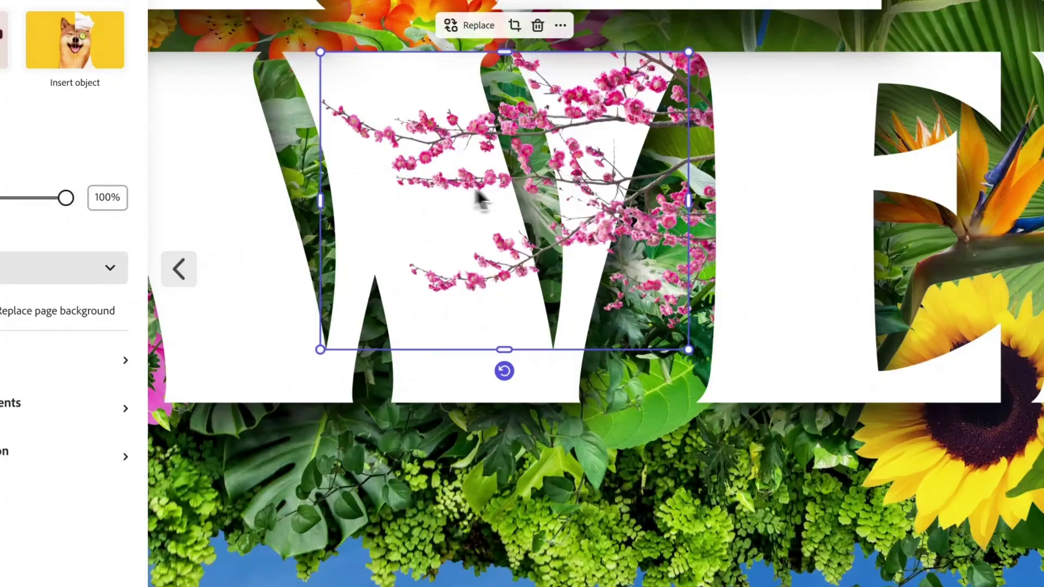
- Place the pink blossom branch in front of the W, shifted up-left and narrower
{"action": "left_click_drag", "start_coordinate": [325, 199], "coordinate": [478, 291]}
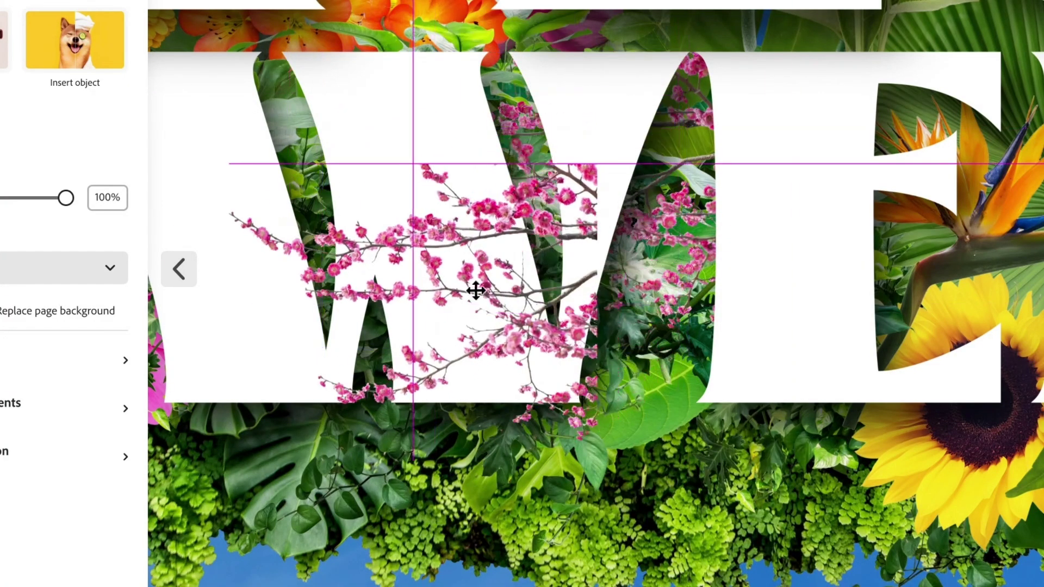
{"action": "left_click", "coordinate": [561, 26]}
{"action": "left_click", "coordinate": [604, 207]}
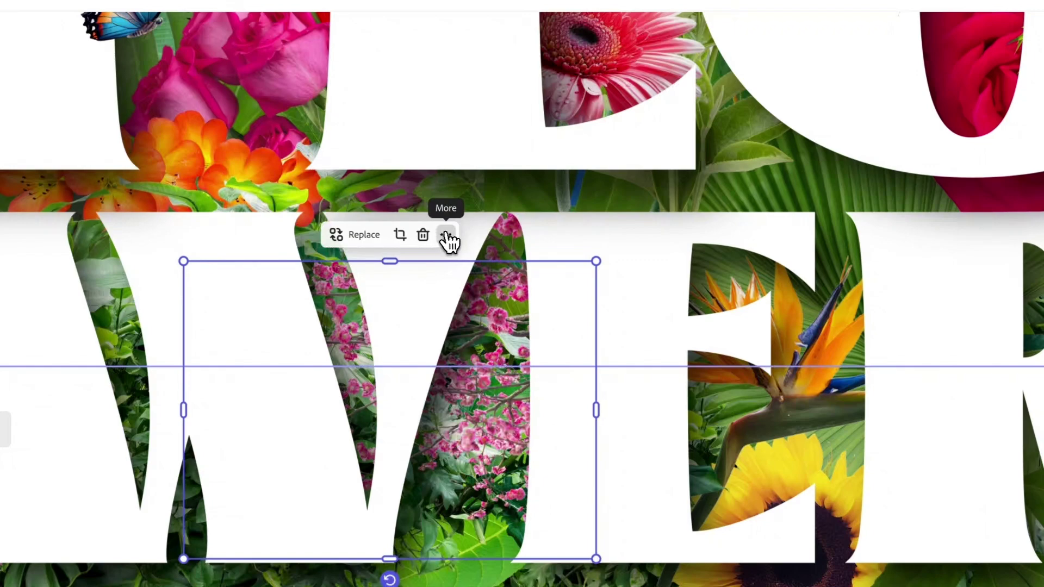
{"action": "left_click", "coordinate": [448, 237]}
{"action": "left_click", "coordinate": [489, 357]}
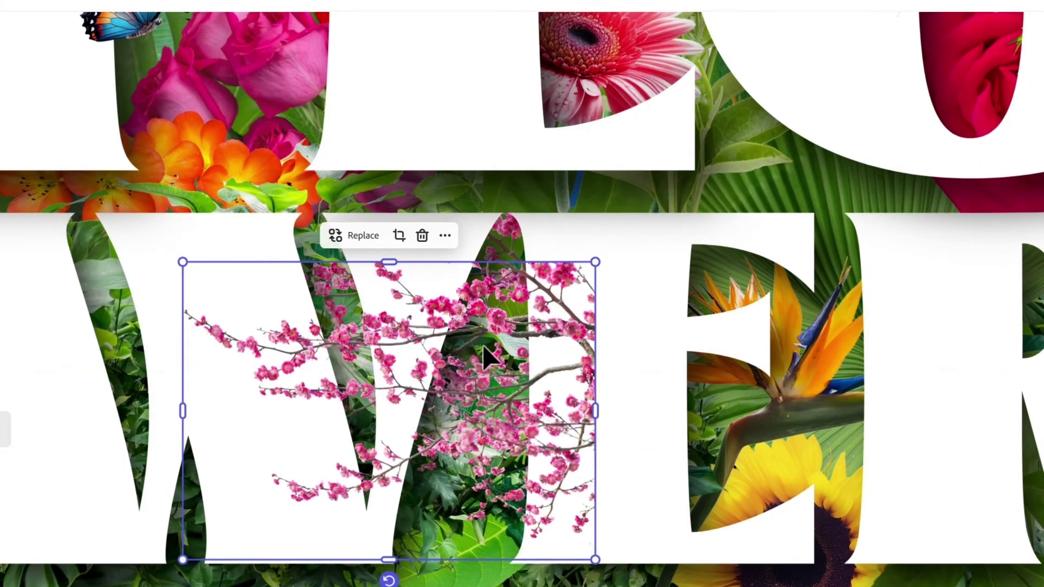
{"action": "left_click_drag", "start_coordinate": [529, 326], "coordinate": [473, 274]}
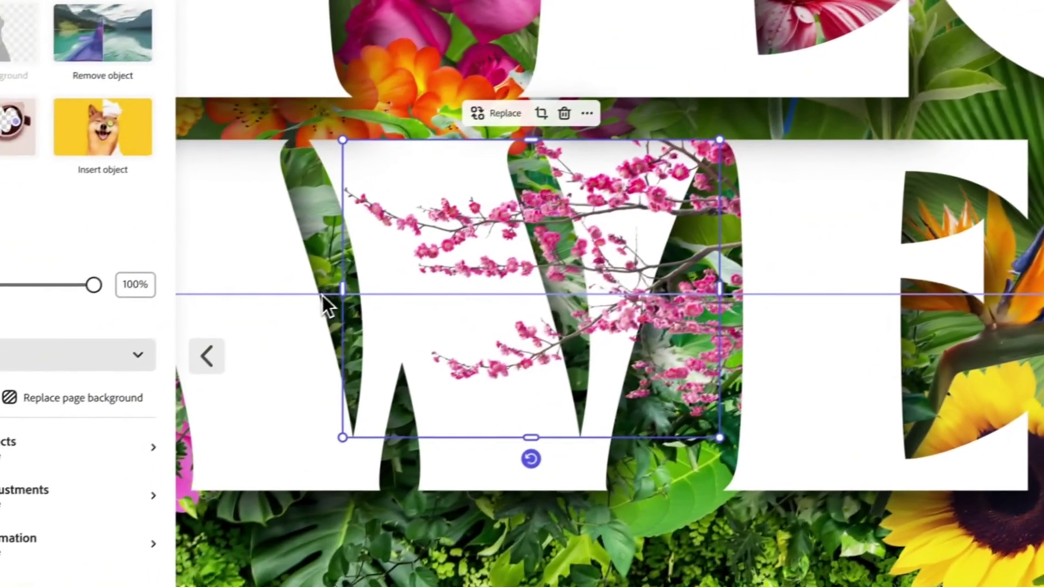
{"action": "left_click_drag", "start_coordinate": [327, 299], "coordinate": [468, 304]}
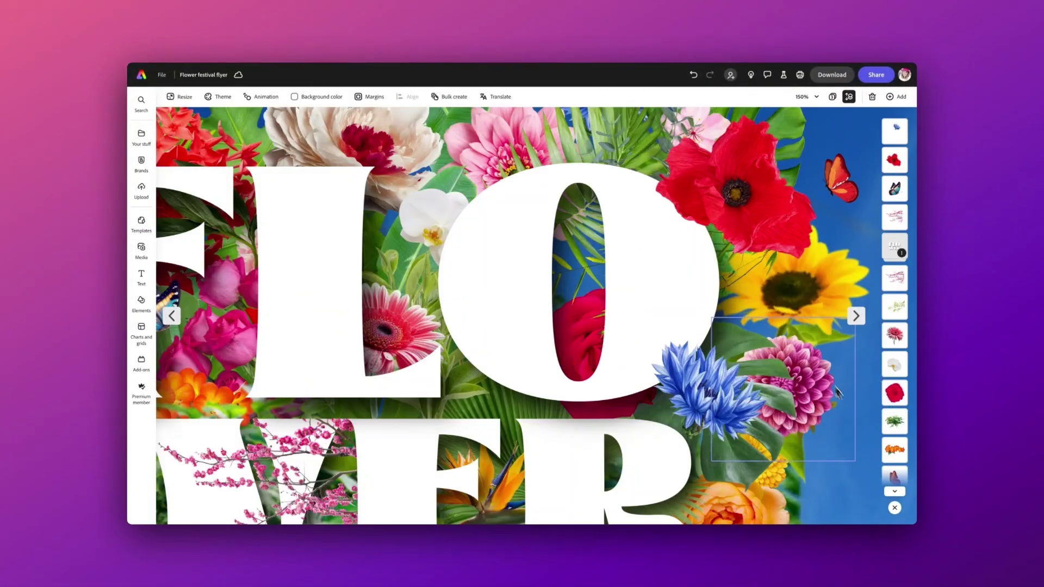
- Duplicate the bamboo leaves, bring the copy forward over the O, and crop its right side
{"action": "left_click", "coordinate": [893, 306]}
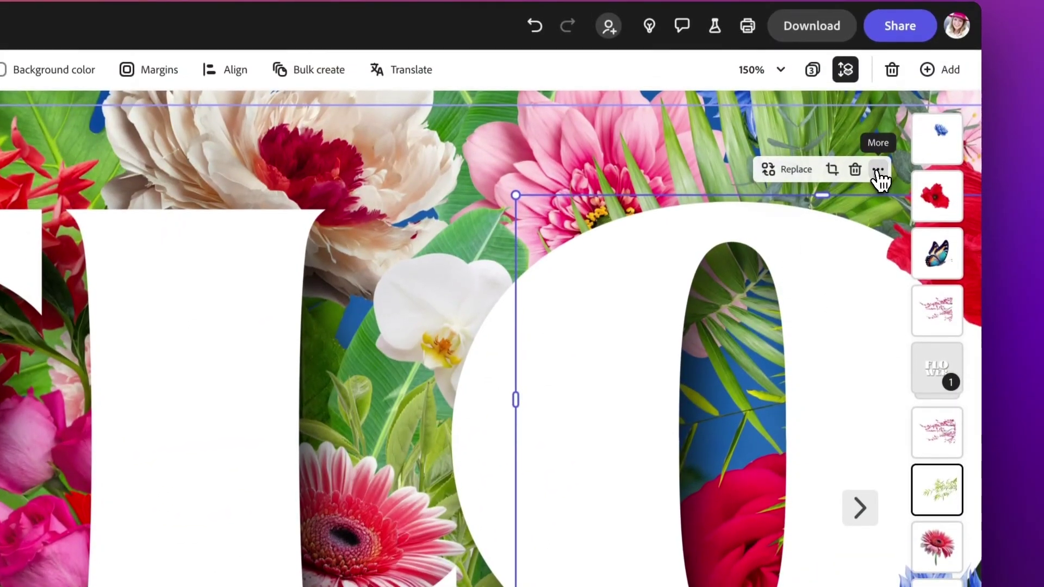
{"action": "left_click", "coordinate": [879, 170]}
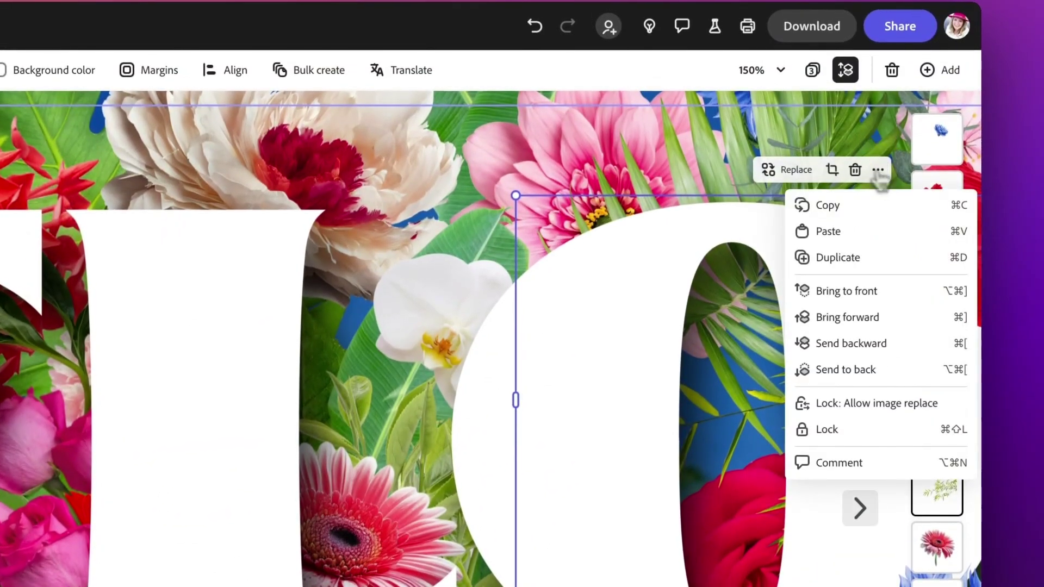
{"action": "left_click", "coordinate": [860, 255]}
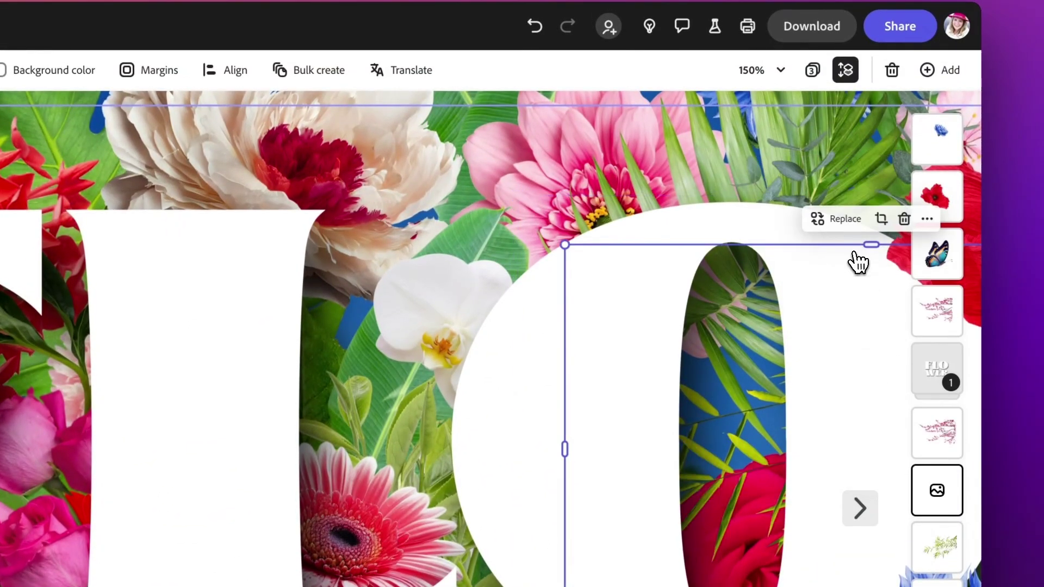
{"action": "left_click", "coordinate": [925, 220]}
{"action": "left_click", "coordinate": [802, 181]}
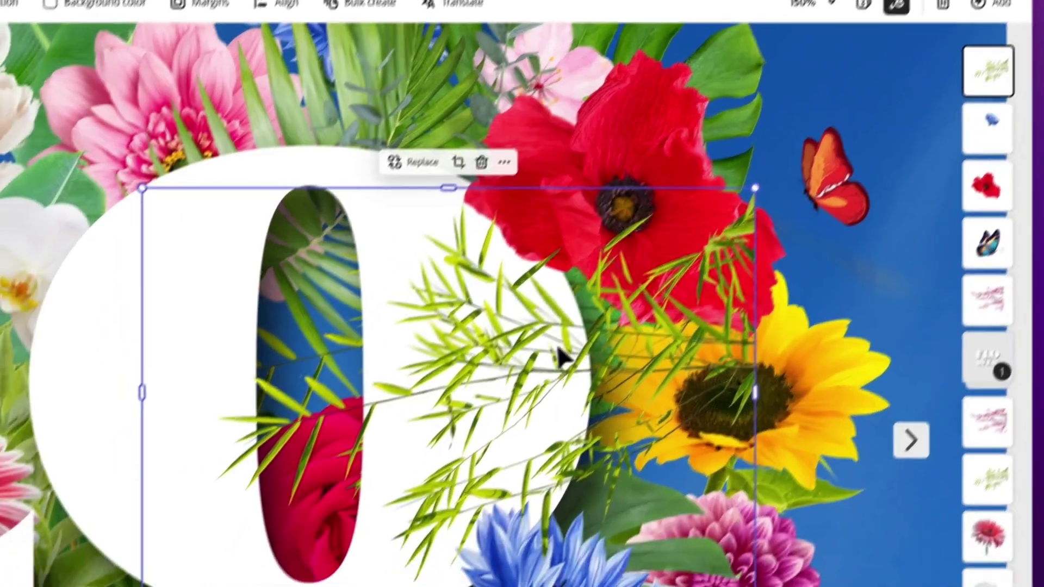
{"action": "left_click_drag", "start_coordinate": [562, 357], "coordinate": [512, 270]}
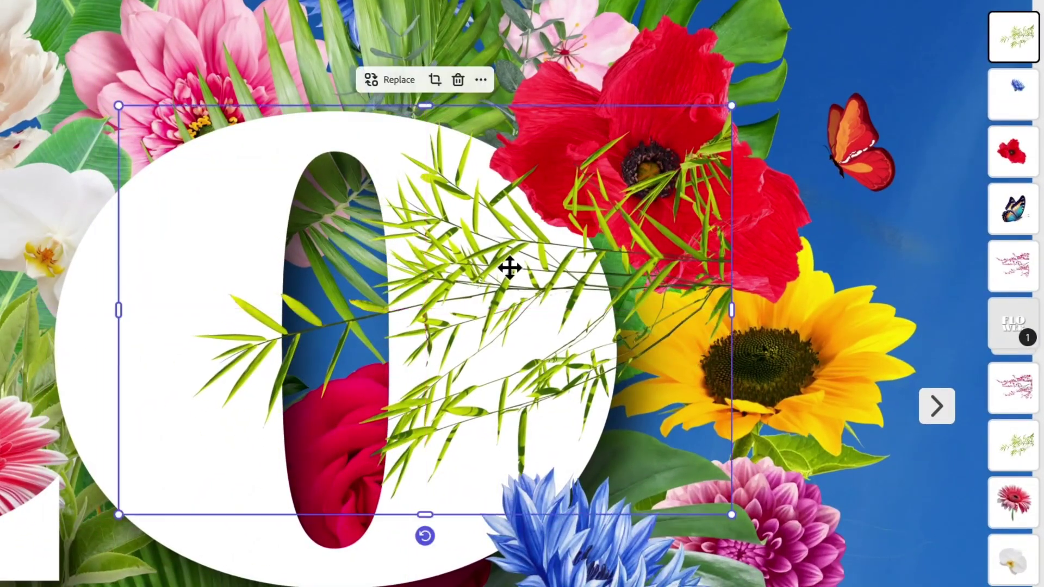
{"action": "left_click_drag", "start_coordinate": [736, 311], "coordinate": [479, 299]}
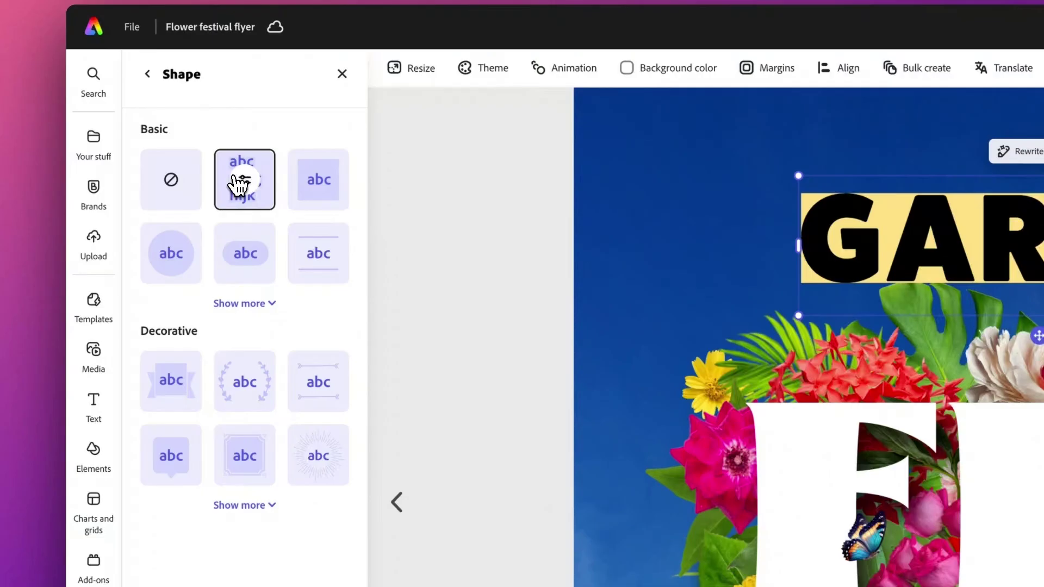
- Put a full-width filled yellow rectangle band behind GARDEN and nudge it slightly down
{"action": "left_click", "coordinate": [244, 182]}
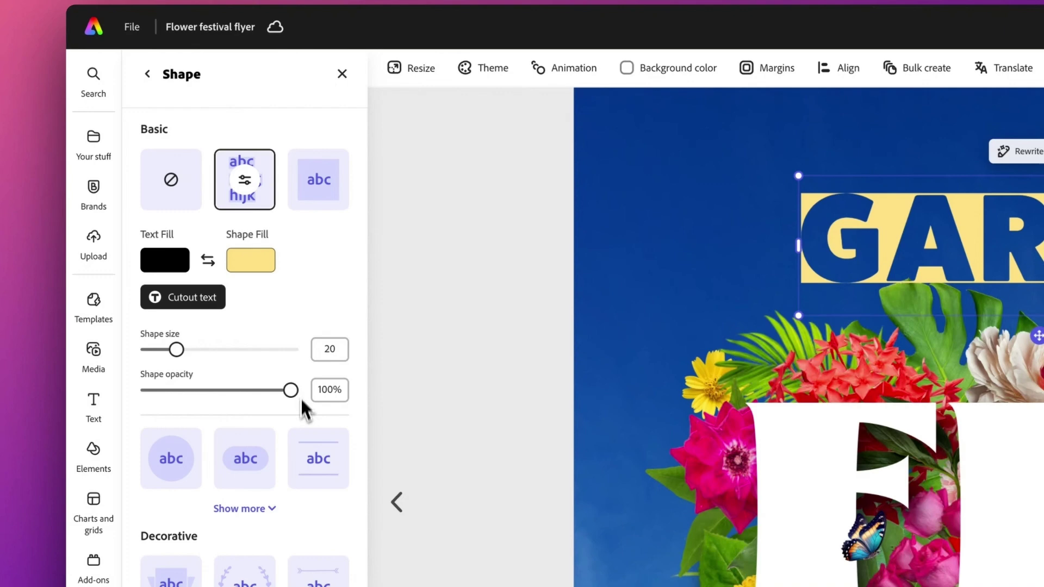
{"action": "left_click", "coordinate": [318, 182]}
{"action": "left_click", "coordinate": [271, 302]}
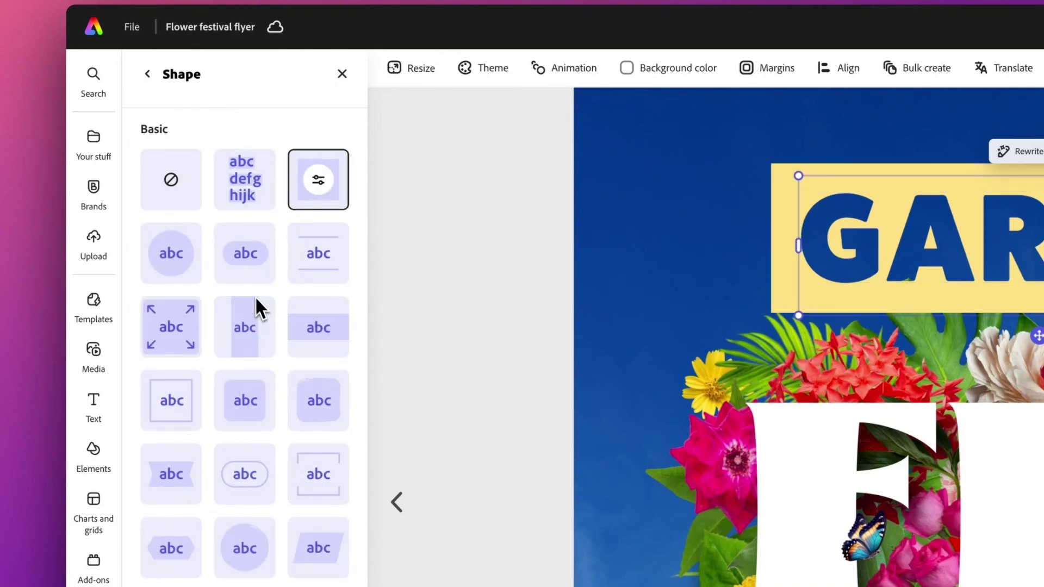
{"action": "left_click", "coordinate": [315, 326]}
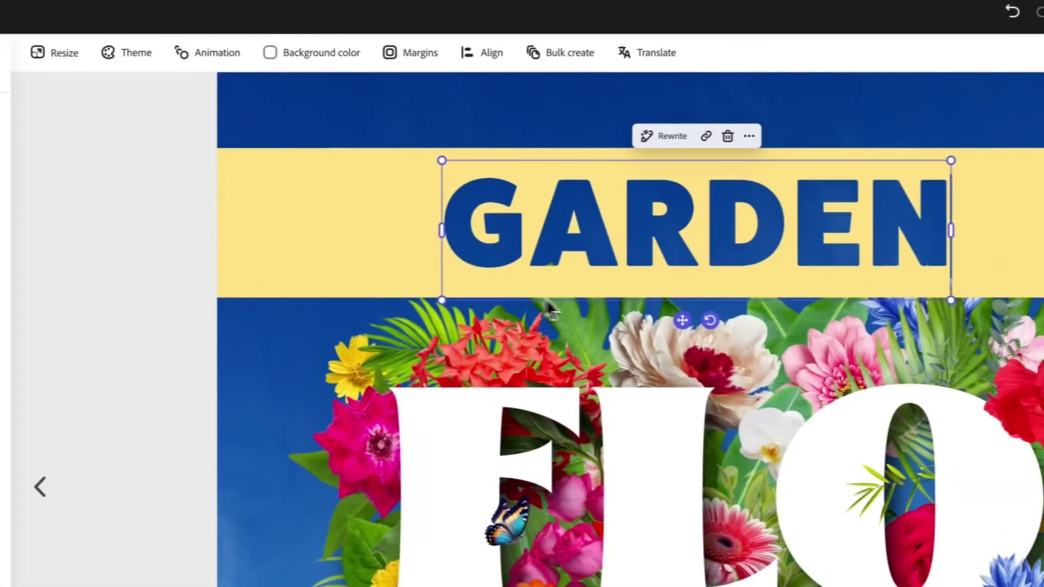
{"action": "mouse_move", "coordinate": [664, 315]}
{"action": "left_mouse_down"}
{"action": "mouse_move", "coordinate": [660, 331]}
{"action": "mouse_move", "coordinate": [693, 333]}
{"action": "left_mouse_up"}
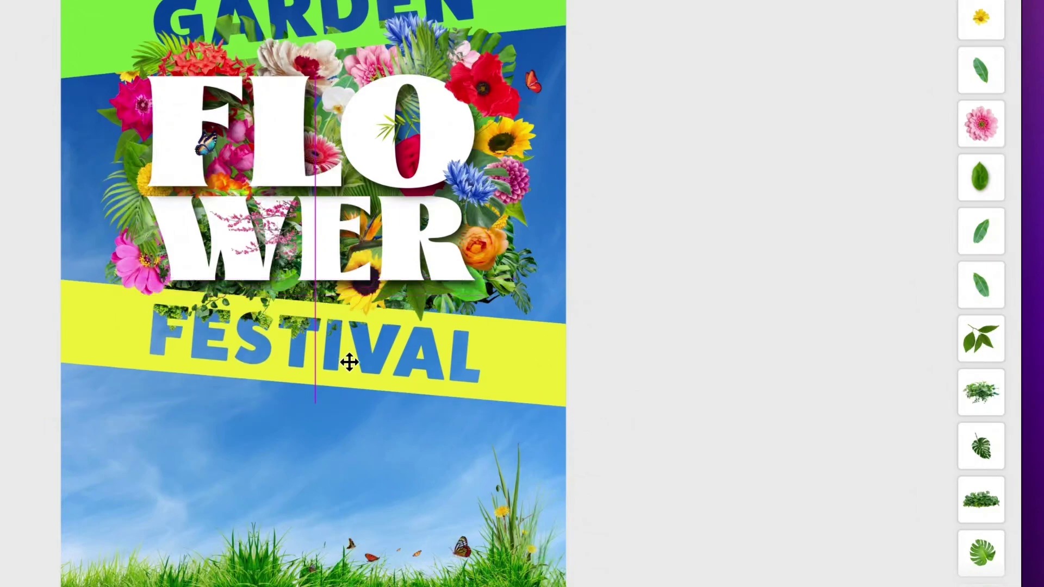
{"action": "type", "text": "025"}
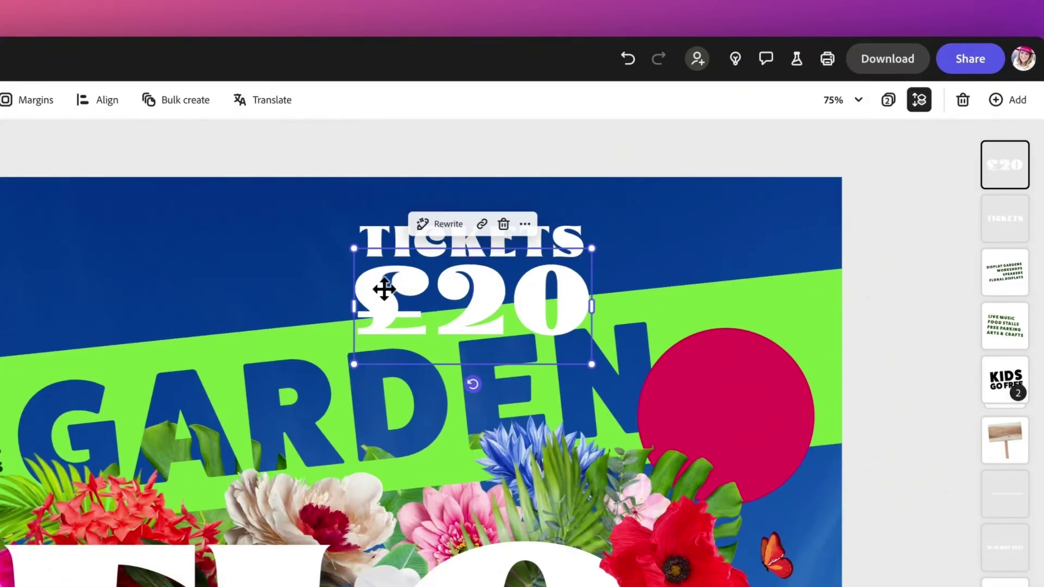
- Shrink TICKETS £20 onto the red circle and position the badge beside GARDEN
{"action": "left_click_drag", "start_coordinate": [591, 221], "coordinate": [539, 259]}
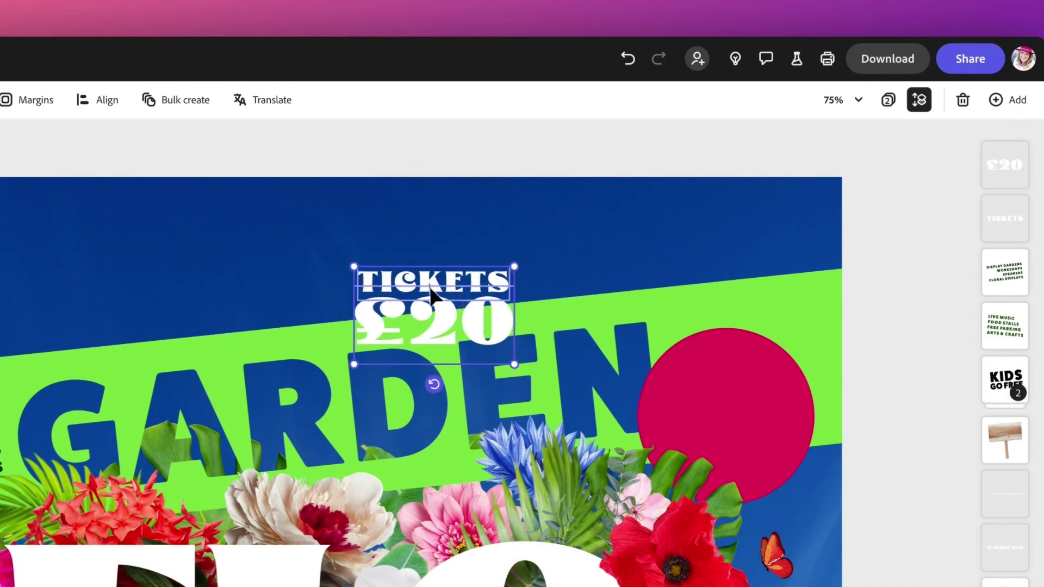
{"action": "left_click_drag", "start_coordinate": [433, 294], "coordinate": [730, 384]}
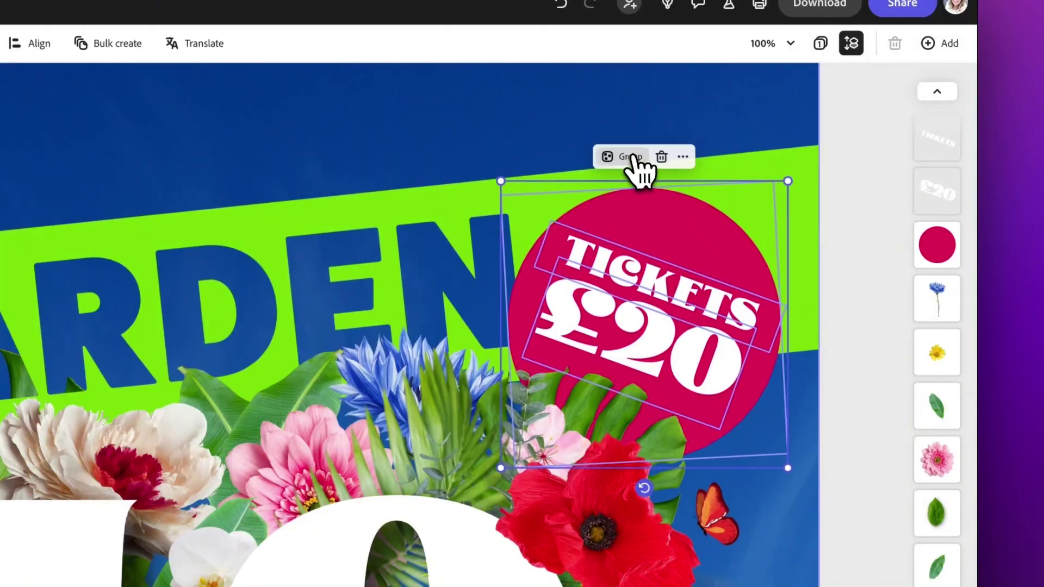
{"action": "left_click_drag", "start_coordinate": [711, 219], "coordinate": [392, 152]}
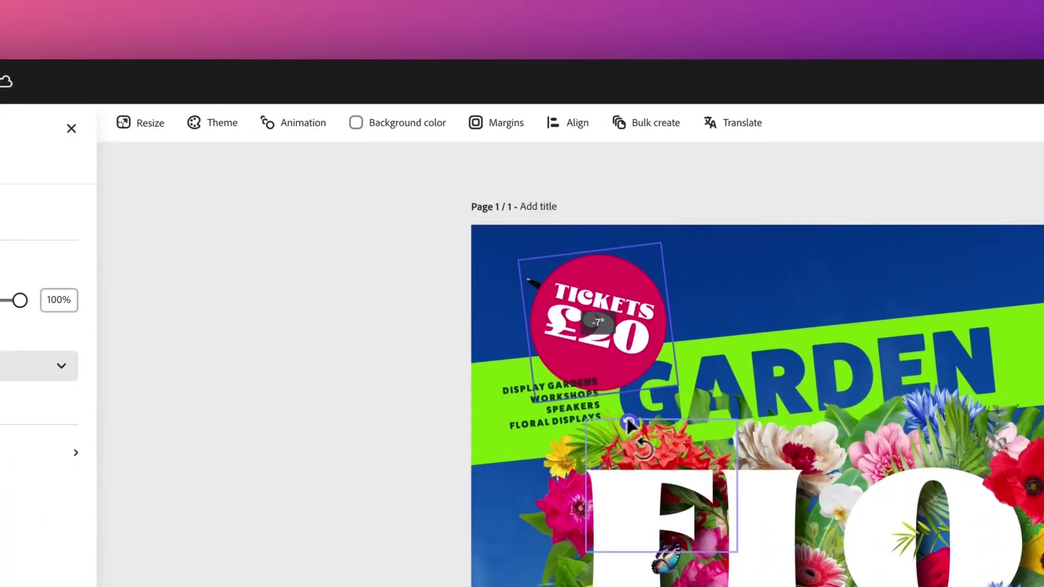
{"action": "left_click_drag", "start_coordinate": [598, 326], "coordinate": [437, 251]}
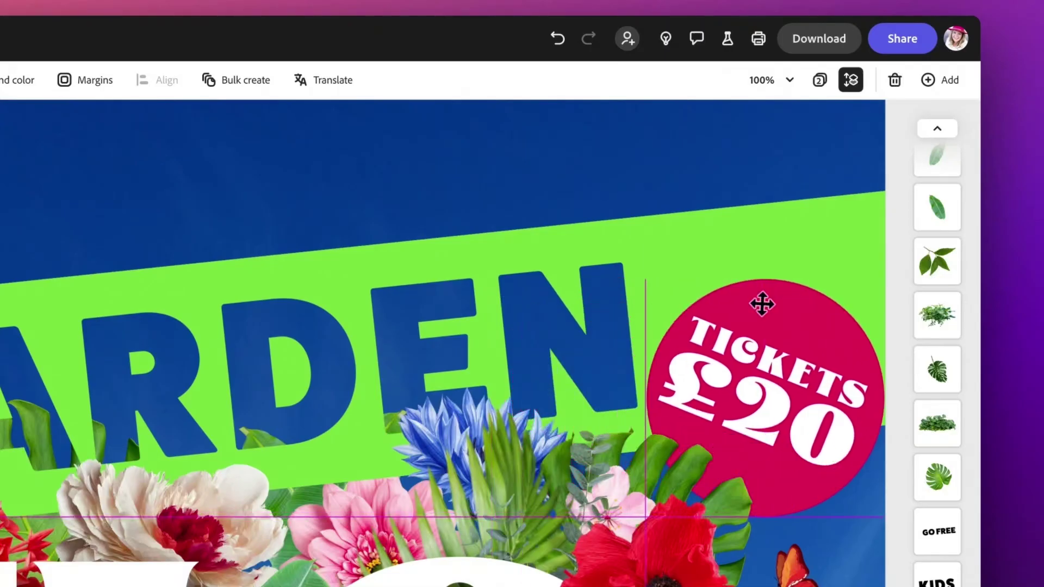
- Lock the grouped ticket badge in place, then select all page elements
{"action": "left_click", "coordinate": [762, 304]}
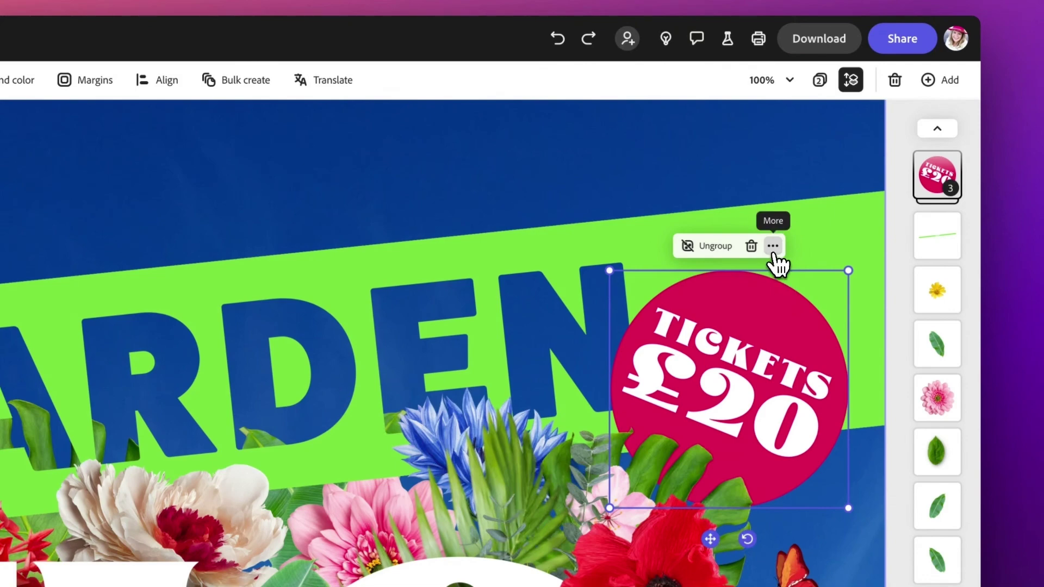
{"action": "left_click", "coordinate": [773, 247]}
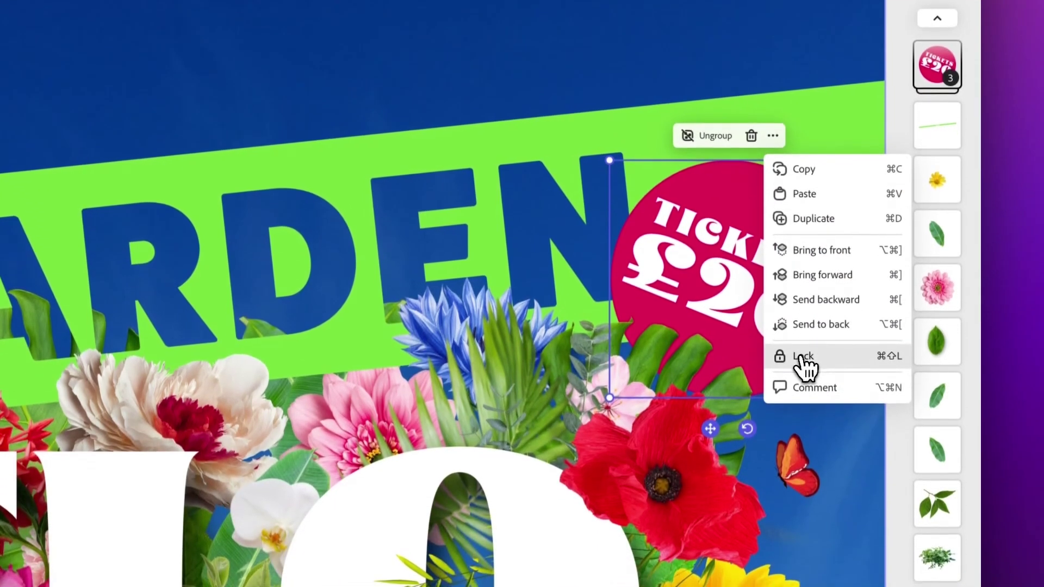
{"action": "left_click", "coordinate": [804, 359]}
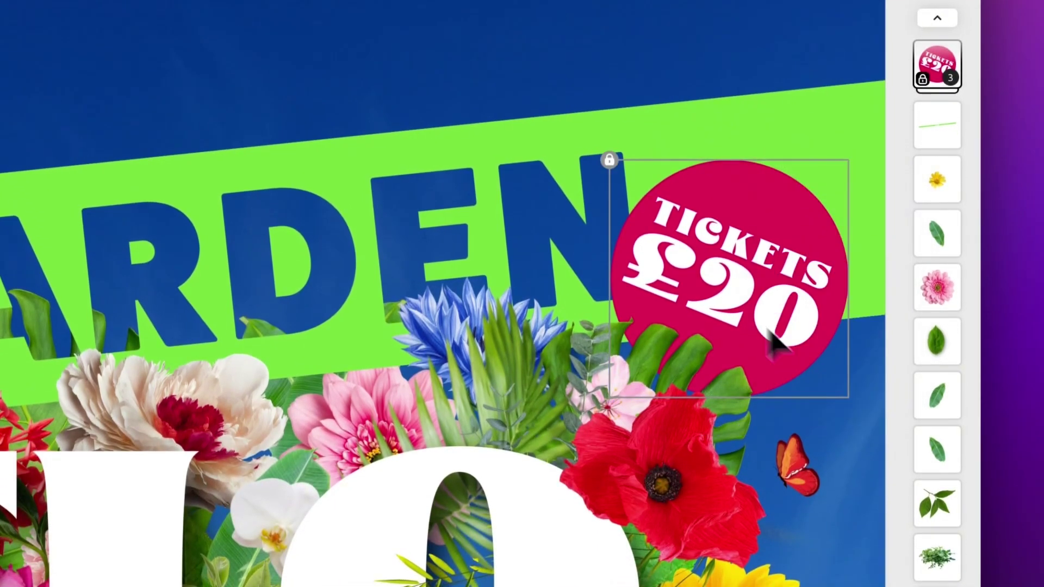
{"action": "key", "text": "ctrl+a"}
{"action": "scroll", "coordinate": [628, 318], "scroll_direction": "up", "scroll_amount": 3}
{"action": "scroll", "coordinate": [628, 318], "scroll_direction": "up", "scroll_amount": 3}
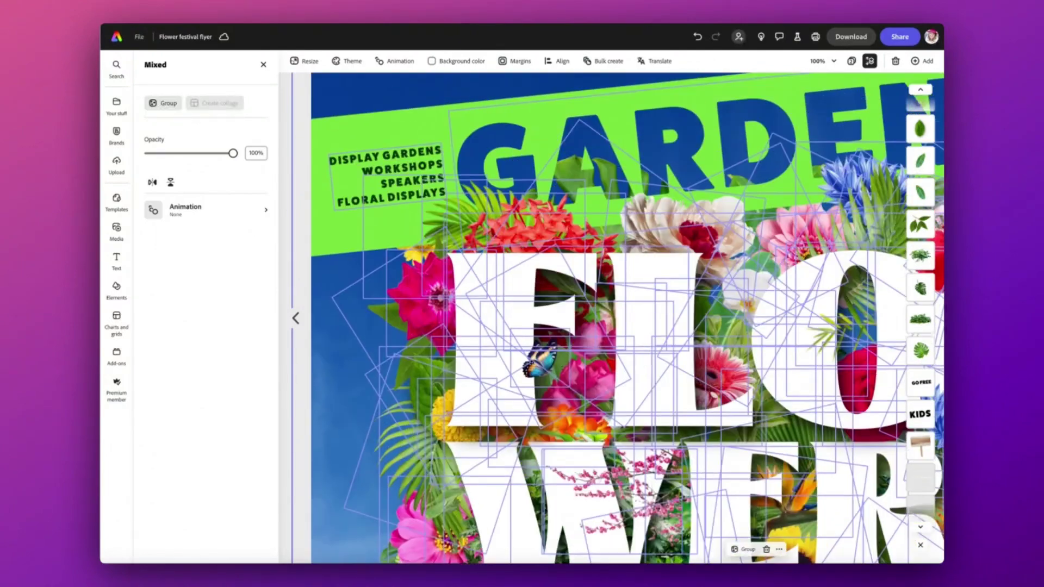
{"action": "scroll", "coordinate": [628, 318], "scroll_direction": "up", "scroll_amount": 3}
{"action": "scroll", "coordinate": [612, 318], "scroll_direction": "right", "scroll_amount": 3}
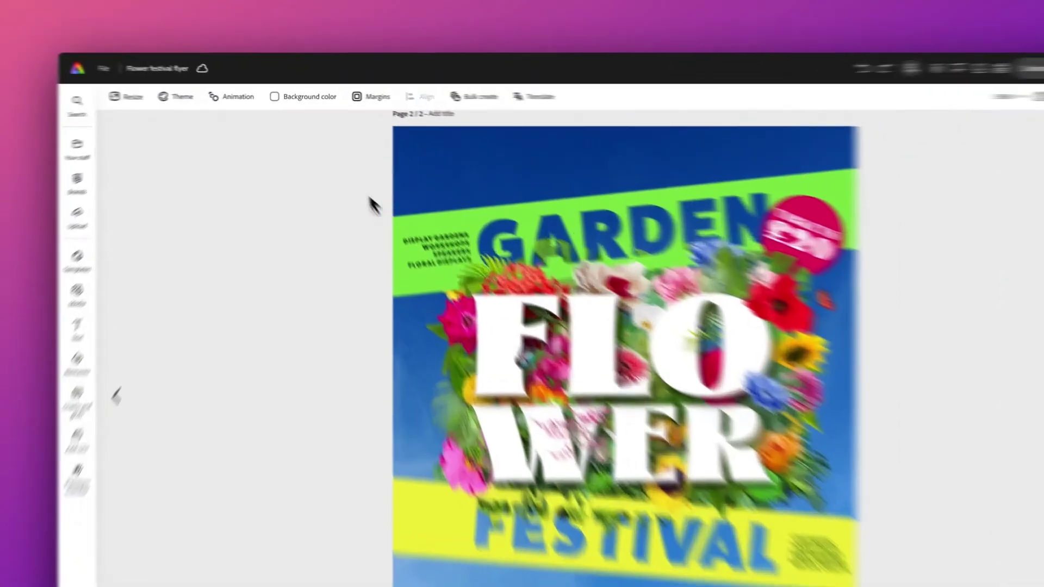
- Marquee-select the title, flowers, banners and info text, then group them
{"action": "left_click_drag", "start_coordinate": [368, 205], "coordinate": [624, 397]}
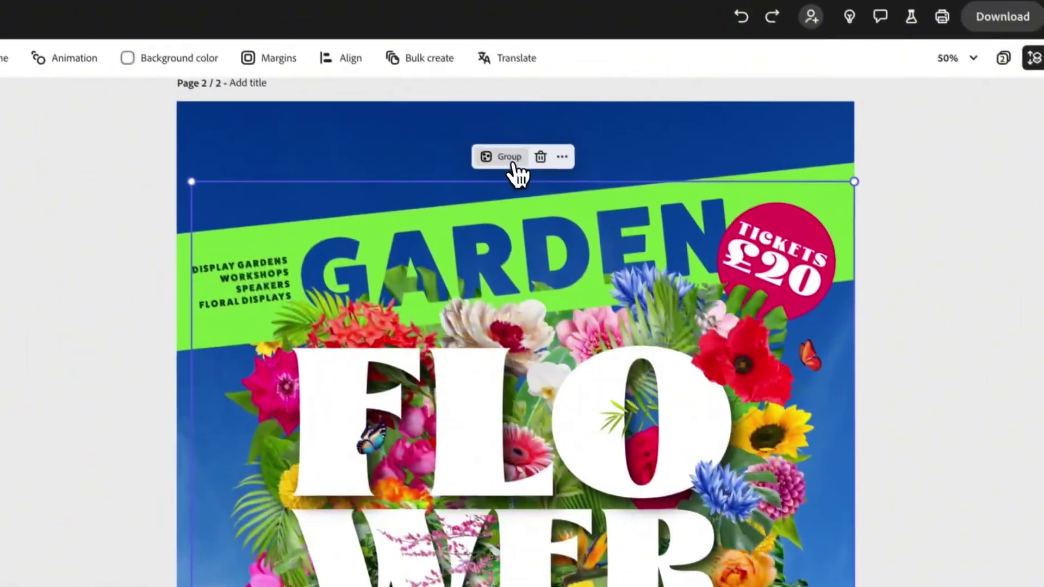
{"action": "left_click", "coordinate": [513, 160]}
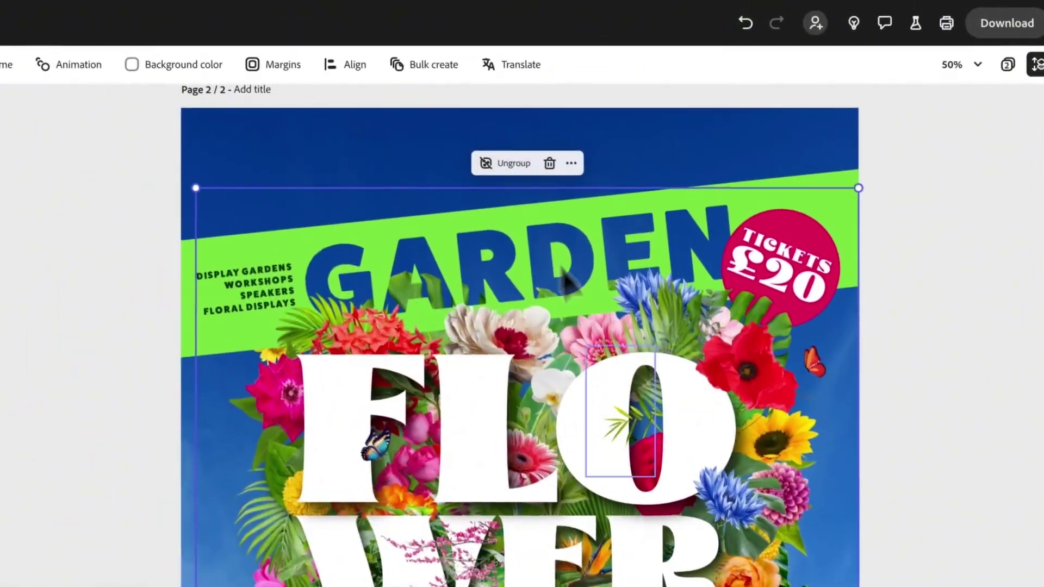